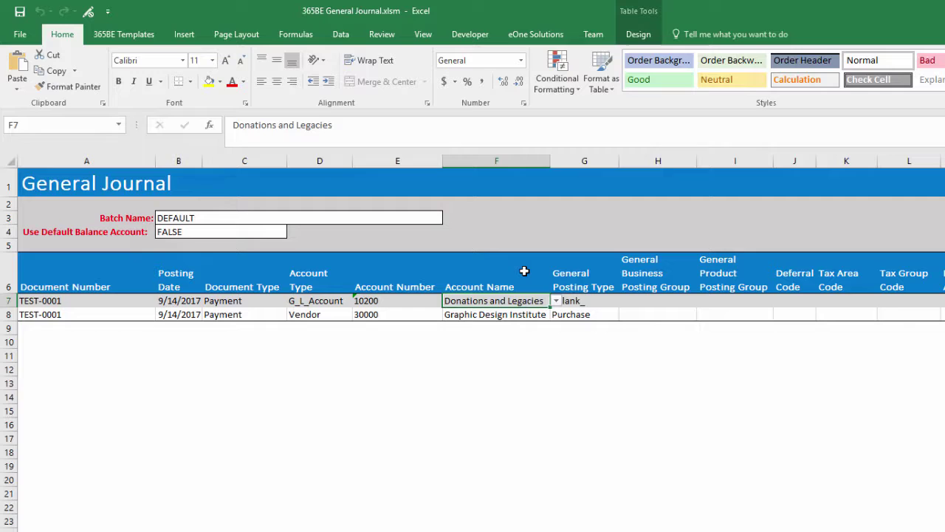
Browse the account name choices for F7, leaving the cell unchanged
key(alt+Down)
key(Down)
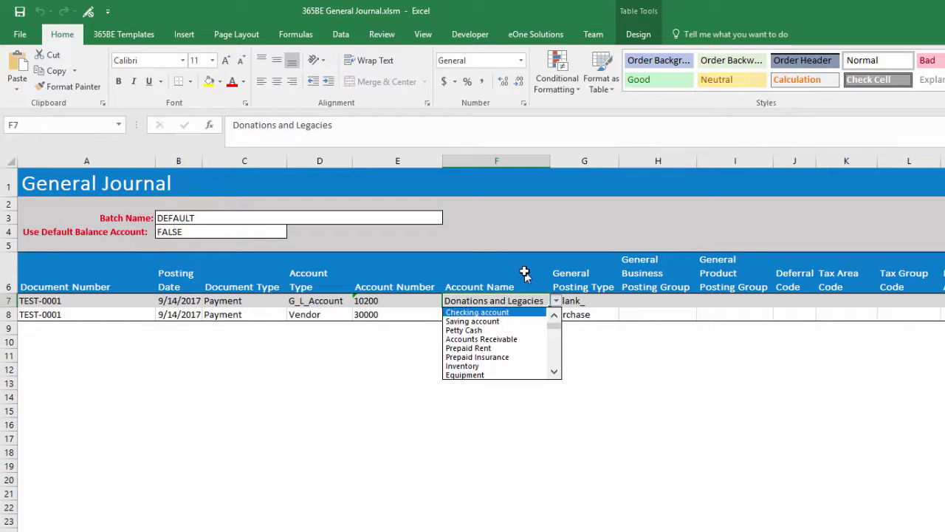
key(Down)
key(Up)
key(Escape)
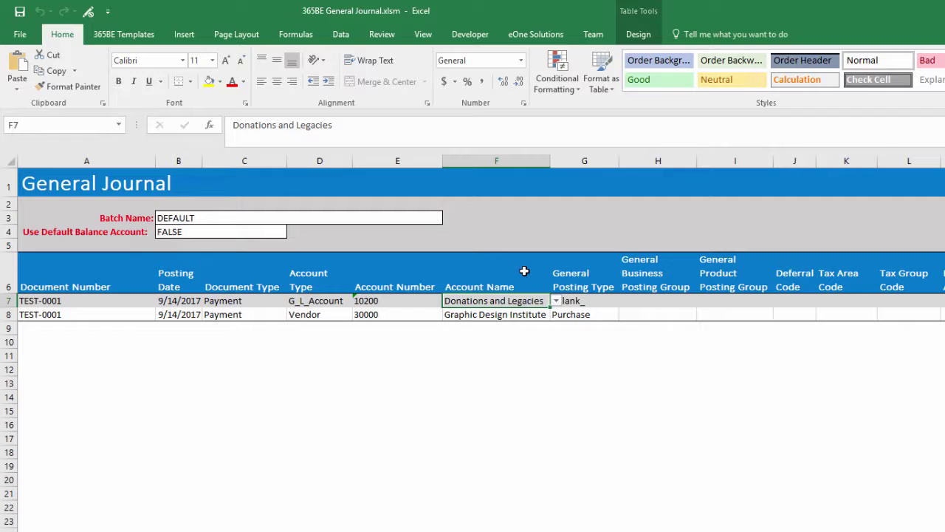
Run the General Journal map from 365BE Templates and dismiss the failure message
click(133, 39)
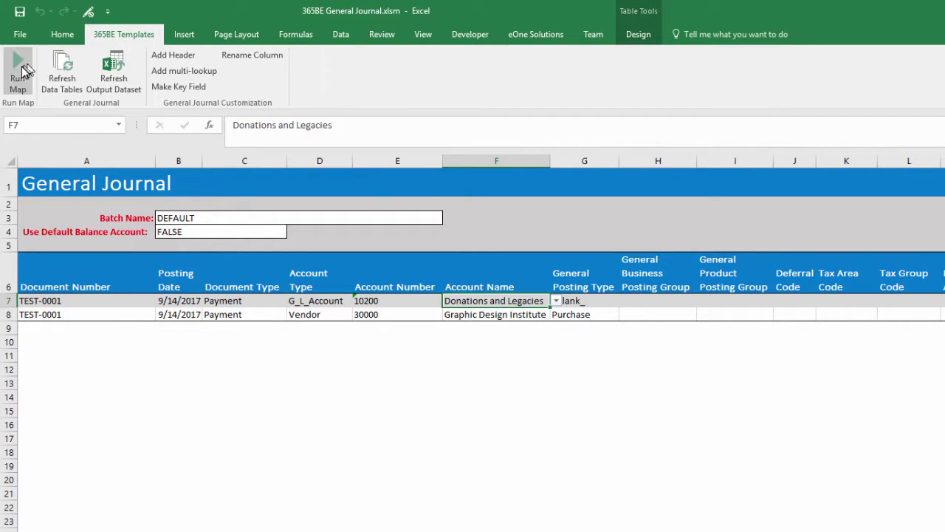
click(18, 70)
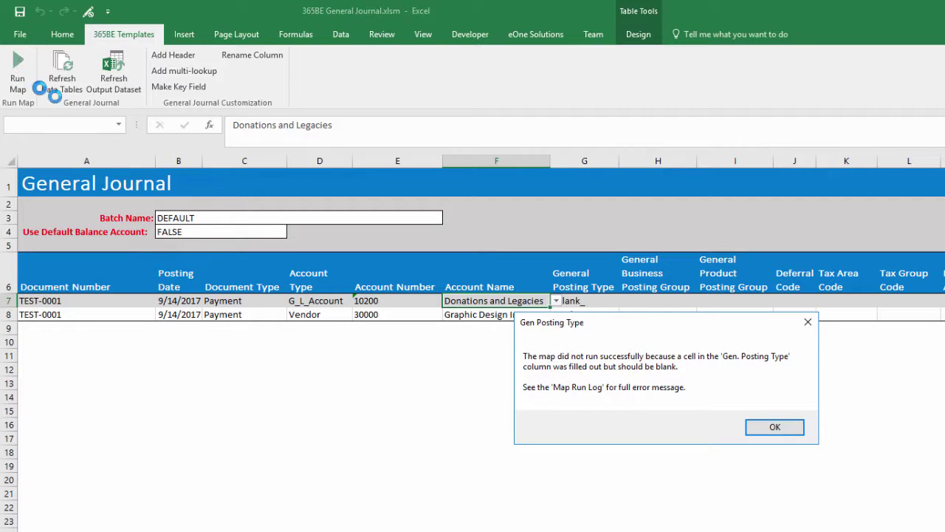
click(774, 430)
Set G8's General Posting Type to _blank_ and run the General Journal map again
click(613, 315)
click(625, 314)
click(601, 326)
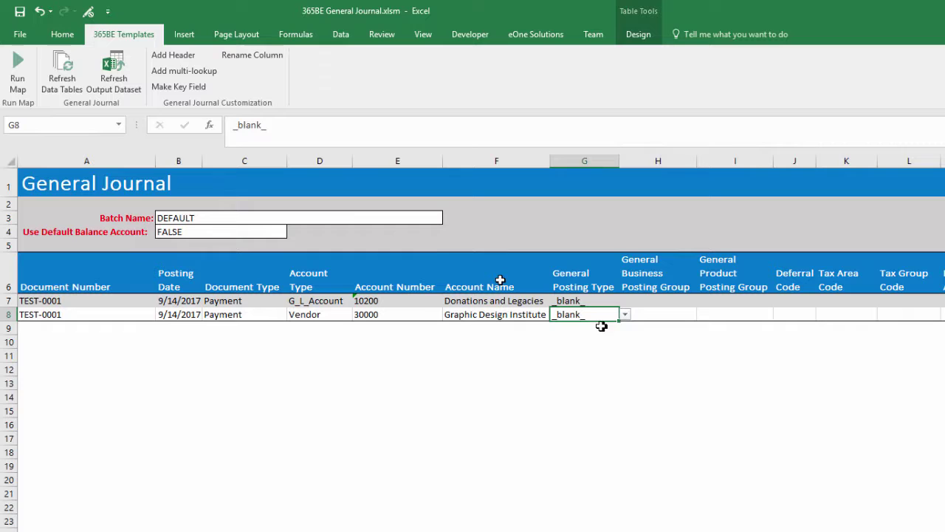
click(20, 63)
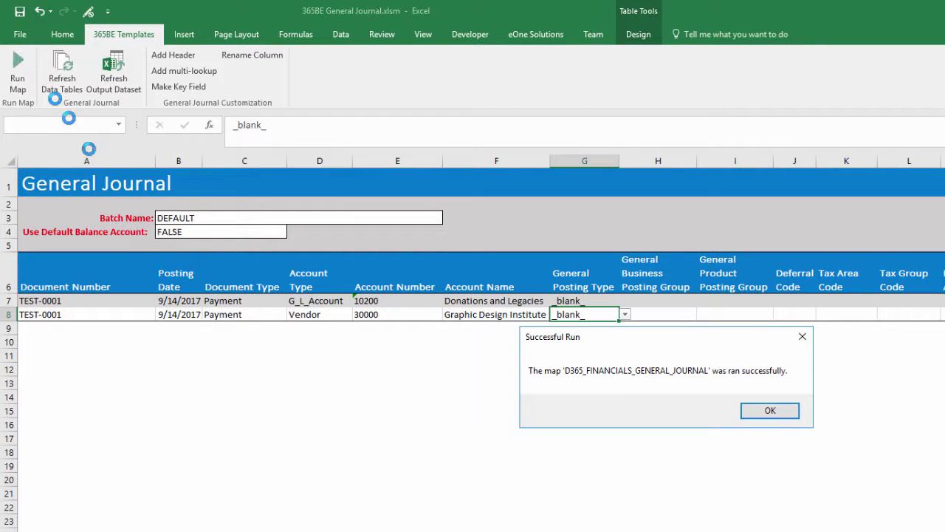
Dismiss the Successful Run message for the D365_FINANCIALS_GENERAL_JOURNAL map
click(772, 413)
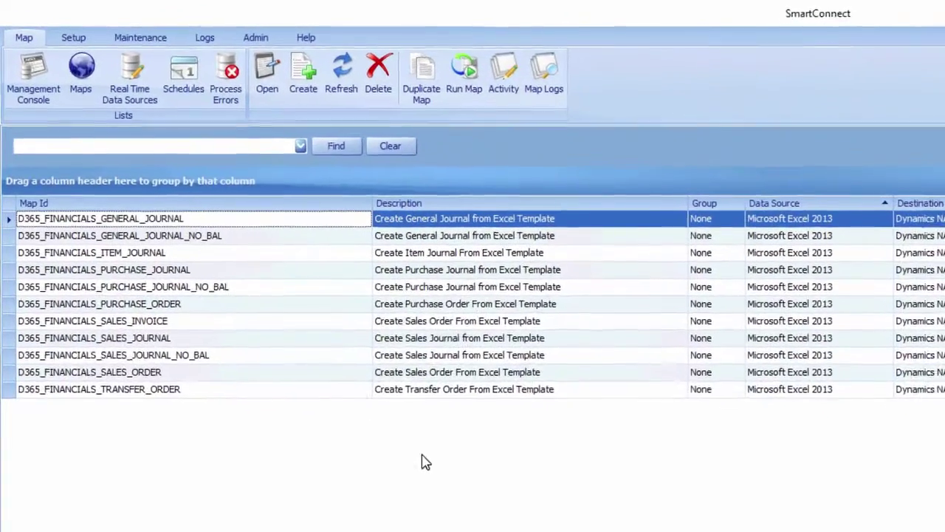
Open SmartConnect Setup and view its Web Service connection settings
click(73, 39)
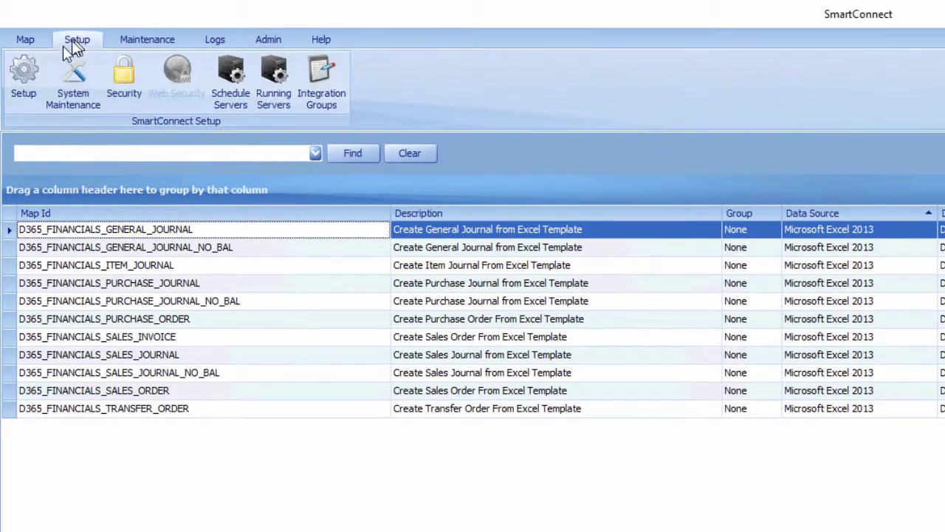
click(23, 74)
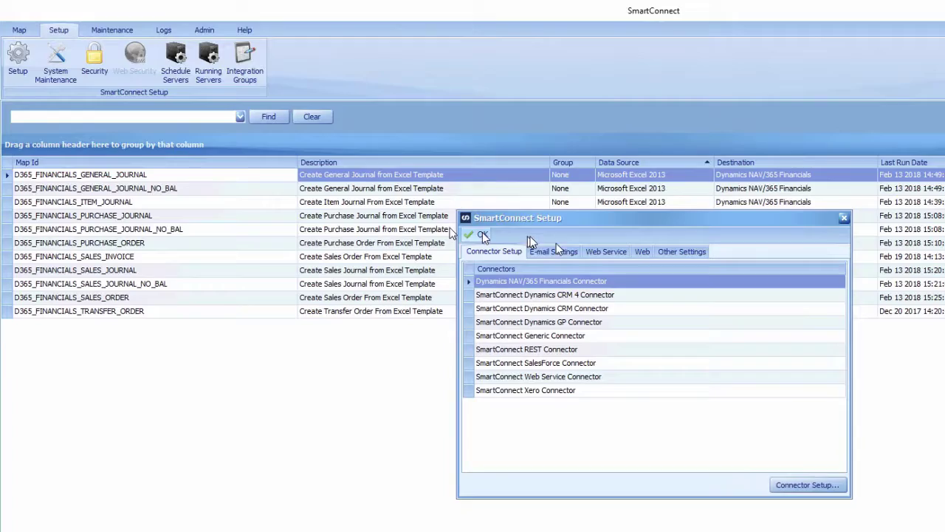
click(601, 250)
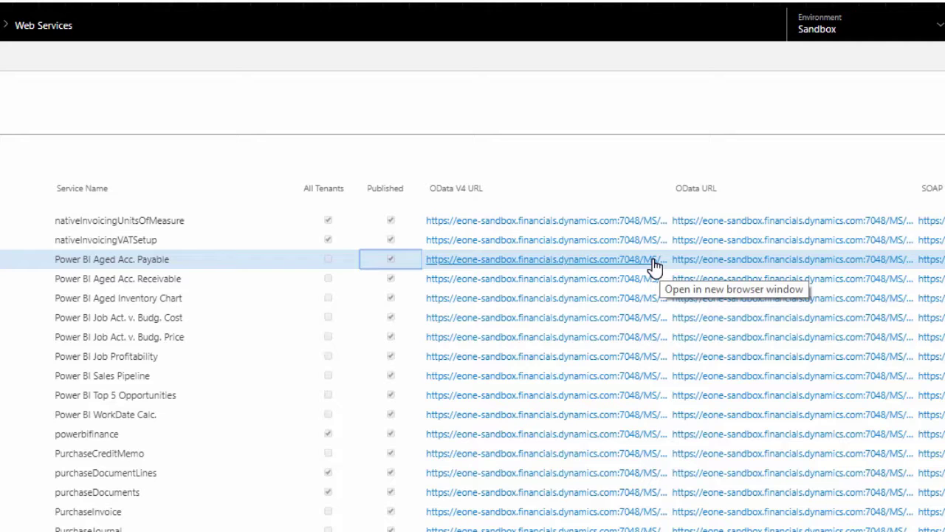
Copy the OData V4 URL of the Power BI Aged Acc. Payable web service
right_click(654, 263)
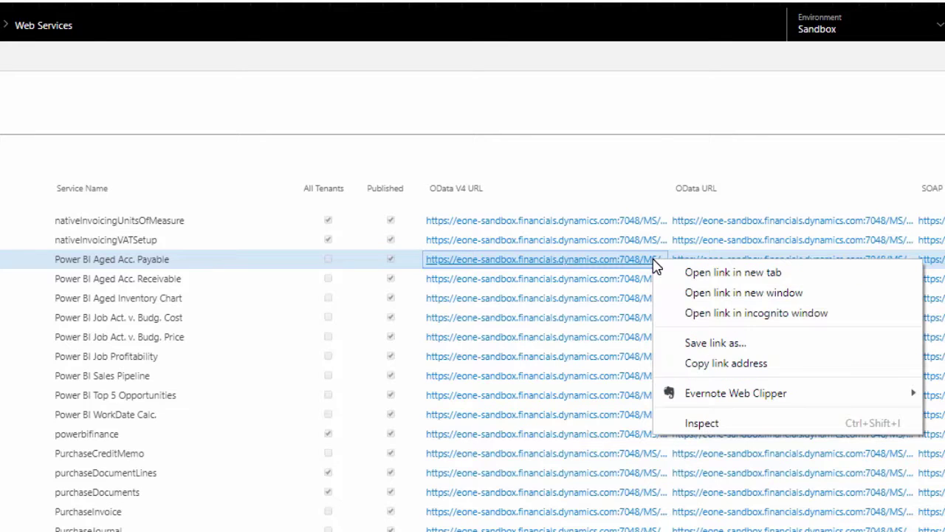
click(704, 363)
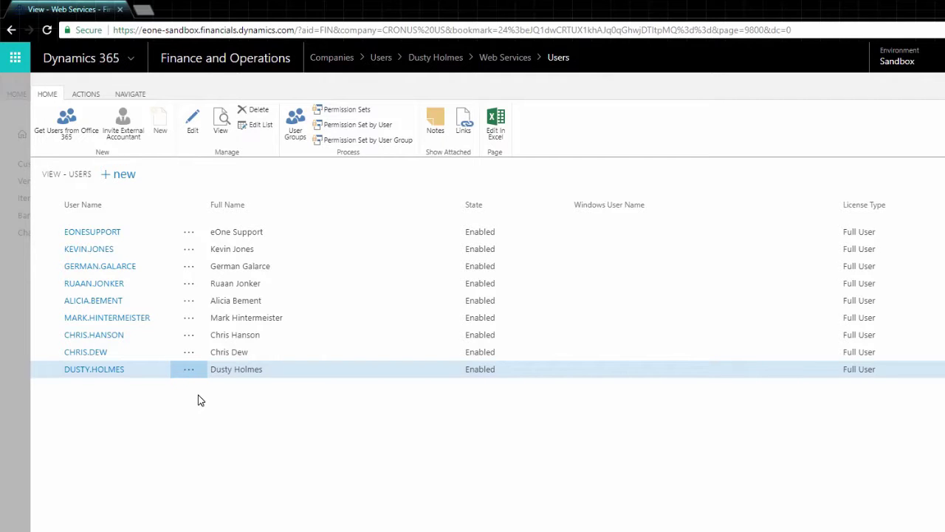
Open the last user's card and copy their Web Service Access Key
click(108, 369)
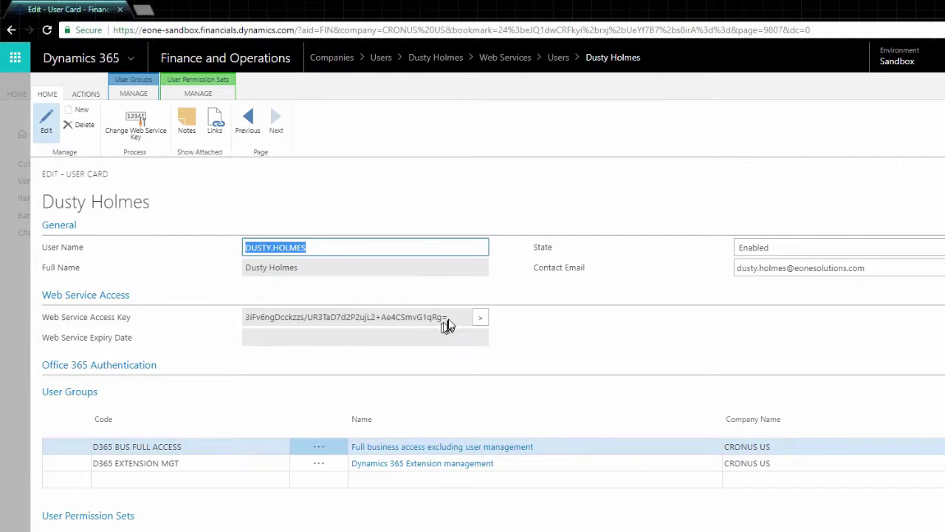
drag(447, 317, 244, 323)
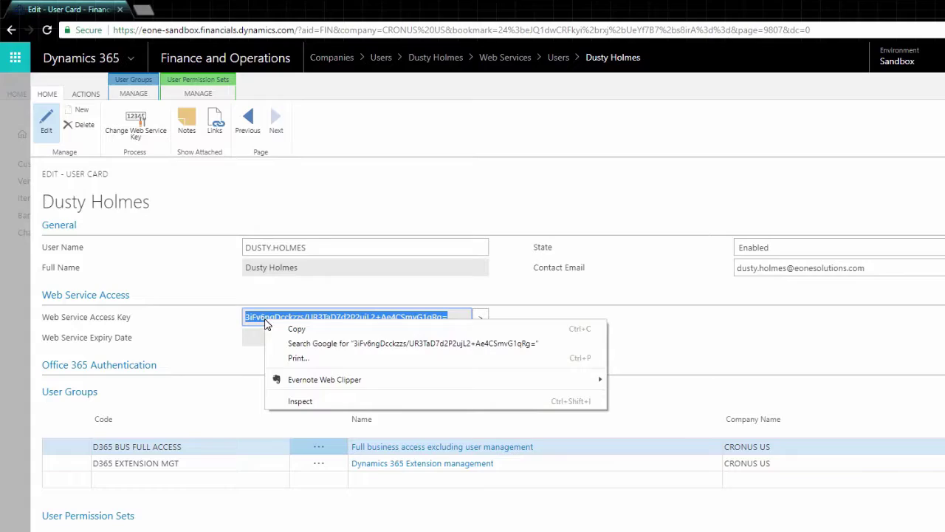
right_click(266, 322)
click(285, 334)
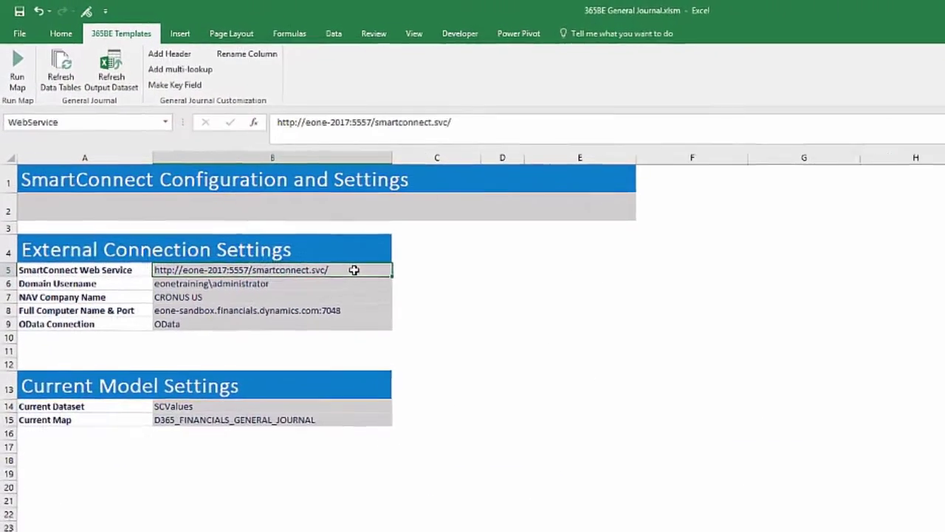
Refresh the workbook's data tables, confirming the prompt and progress message
click(67, 78)
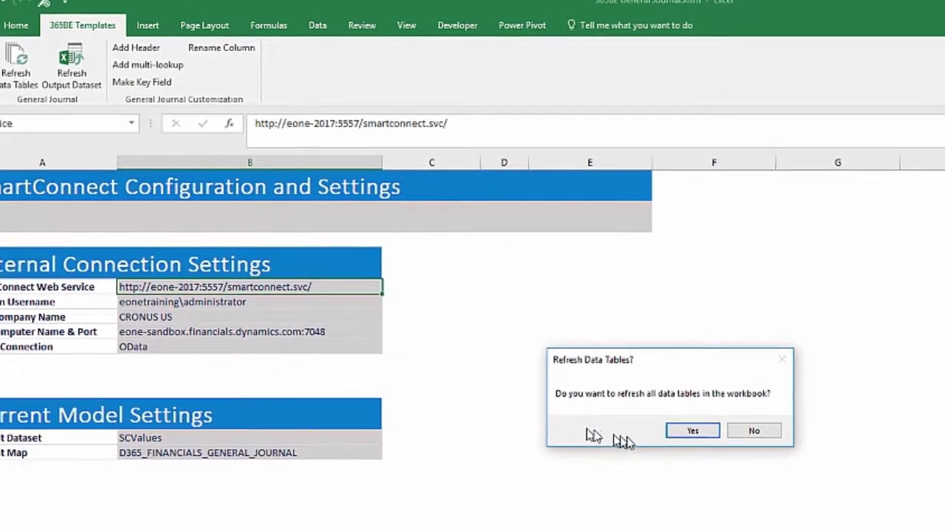
click(693, 431)
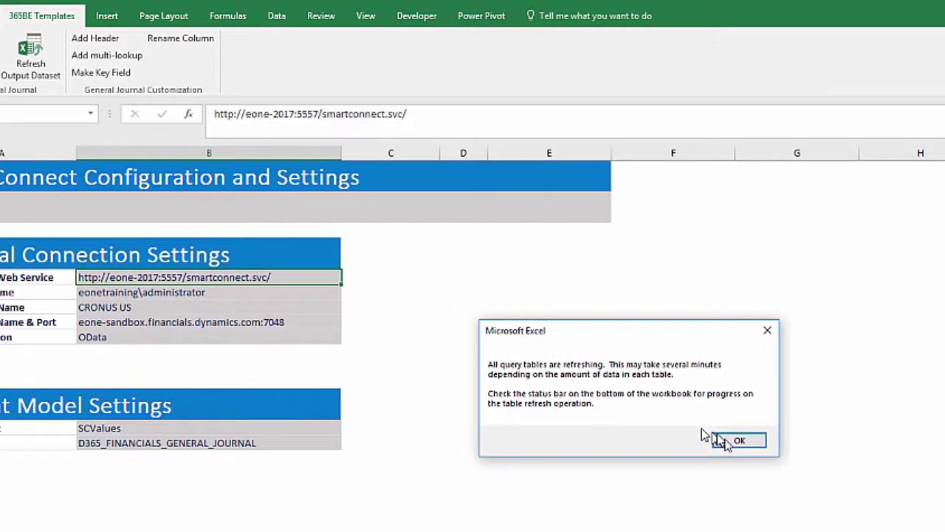
click(764, 449)
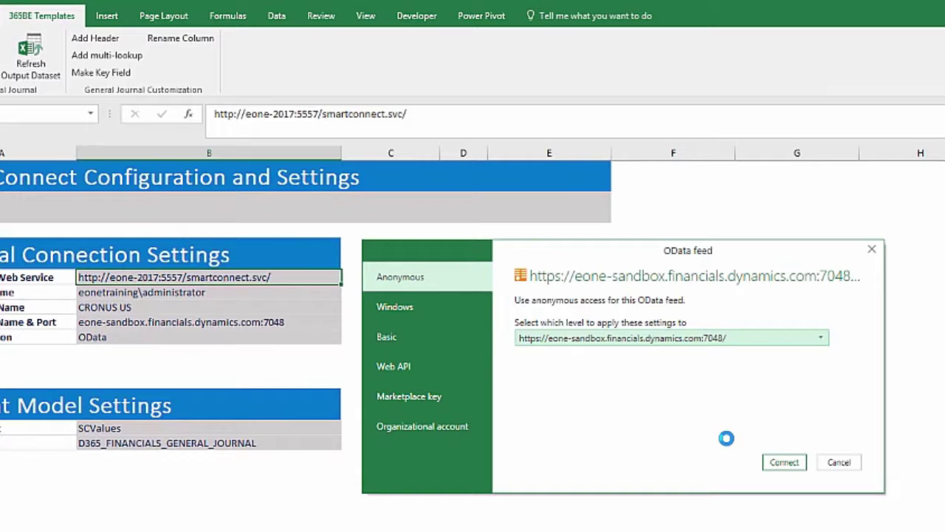
Connect to the OData feed with Basic authentication, entering the user name and pasted access key
click(448, 337)
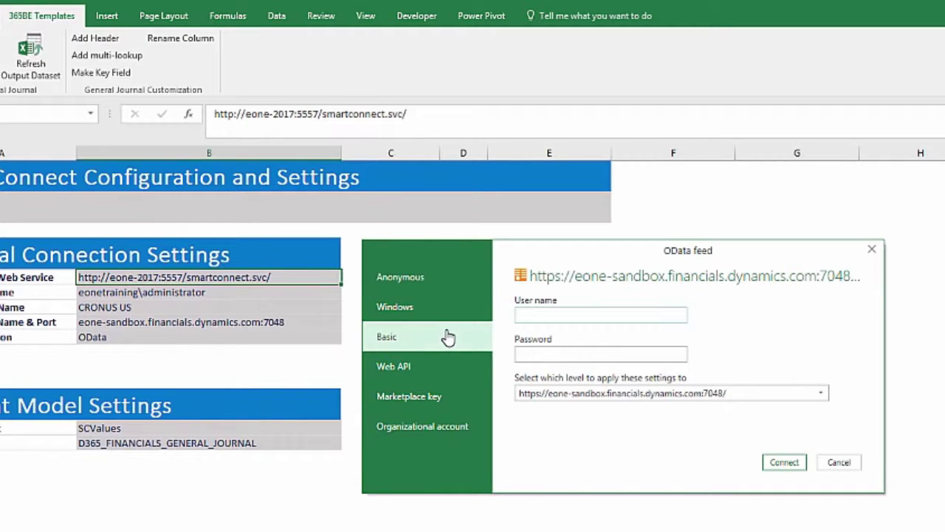
key(Tab)
key(ctrl+v)
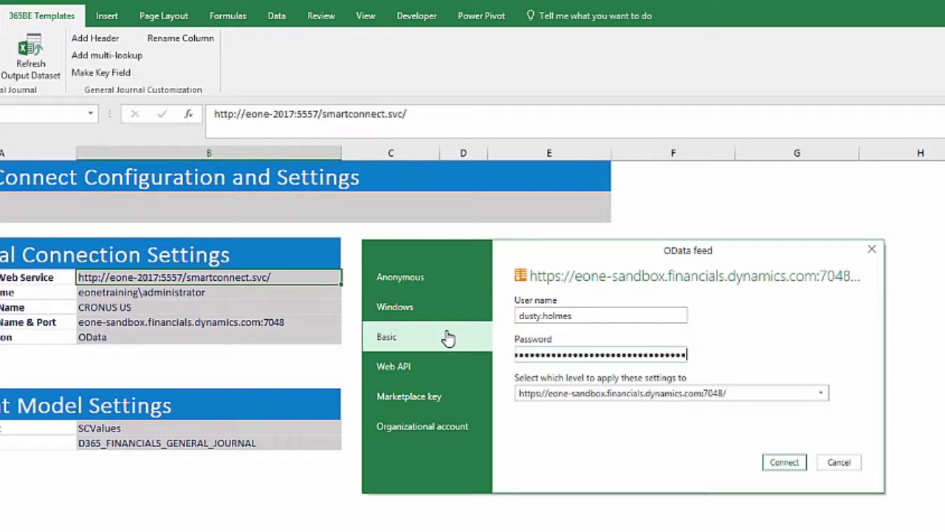
click(776, 462)
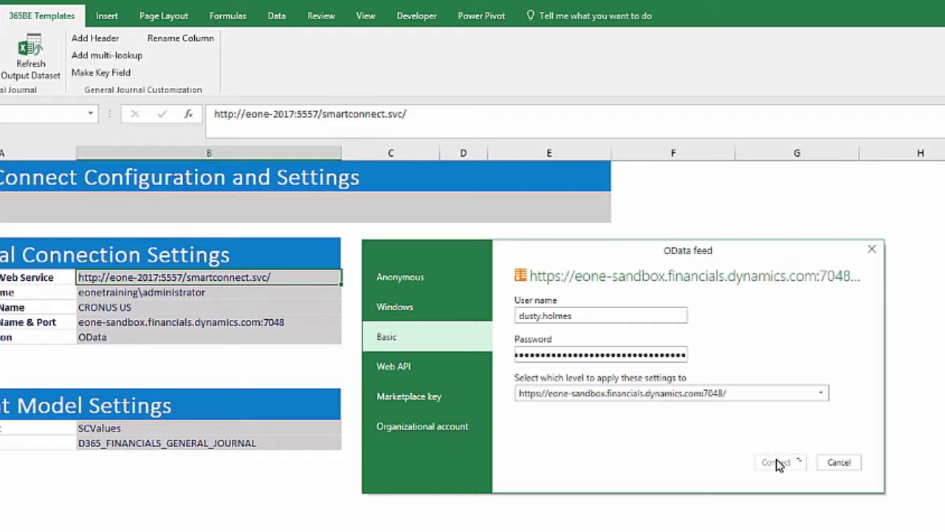